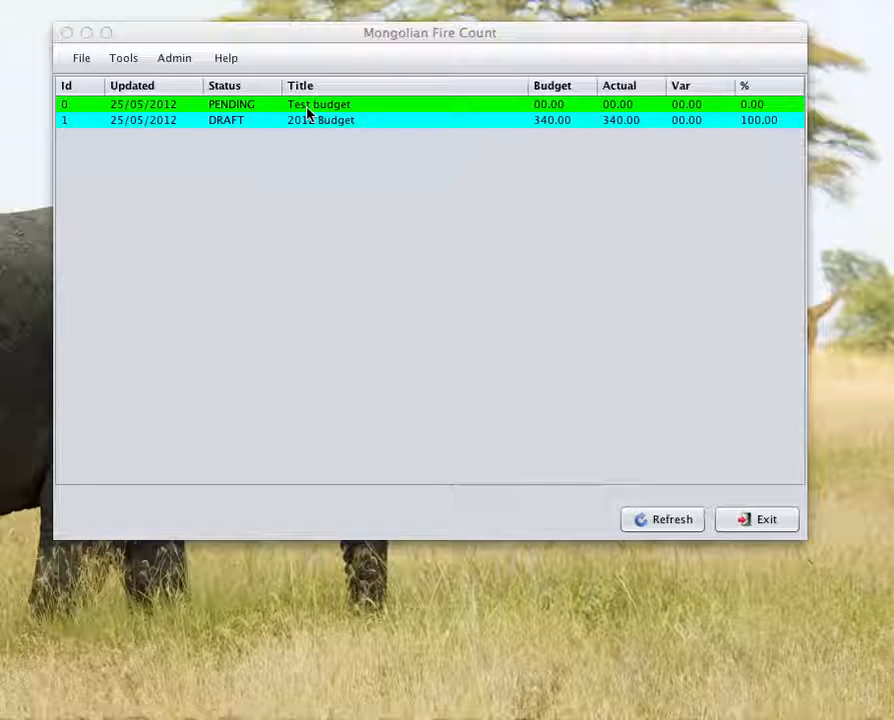
Step: Open the Test budget from the main budget list, examine its income and expenditure lines, and close it without saving
double_click(308, 113)
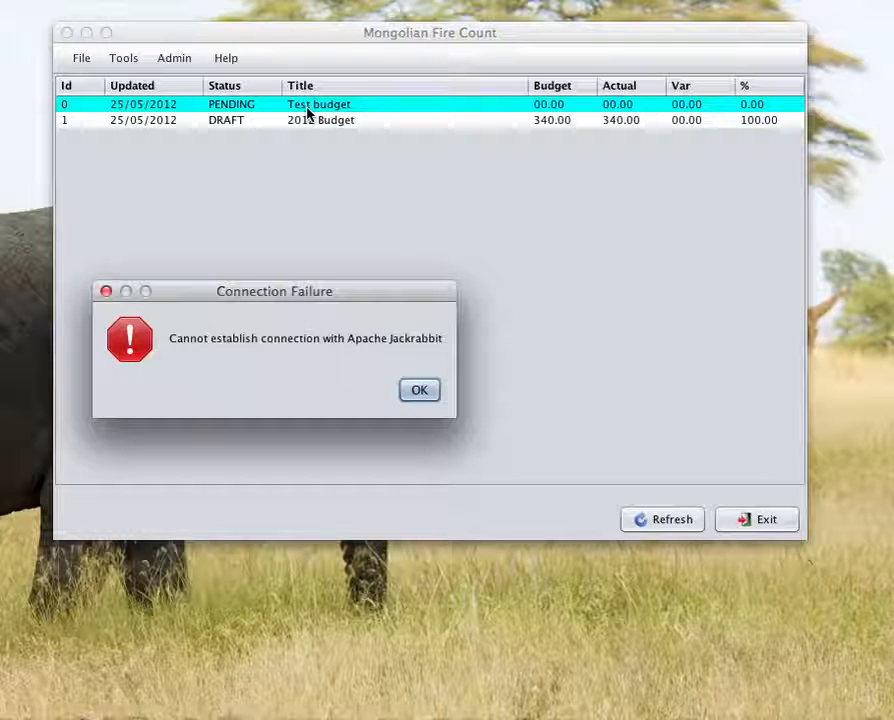
left_click(432, 393)
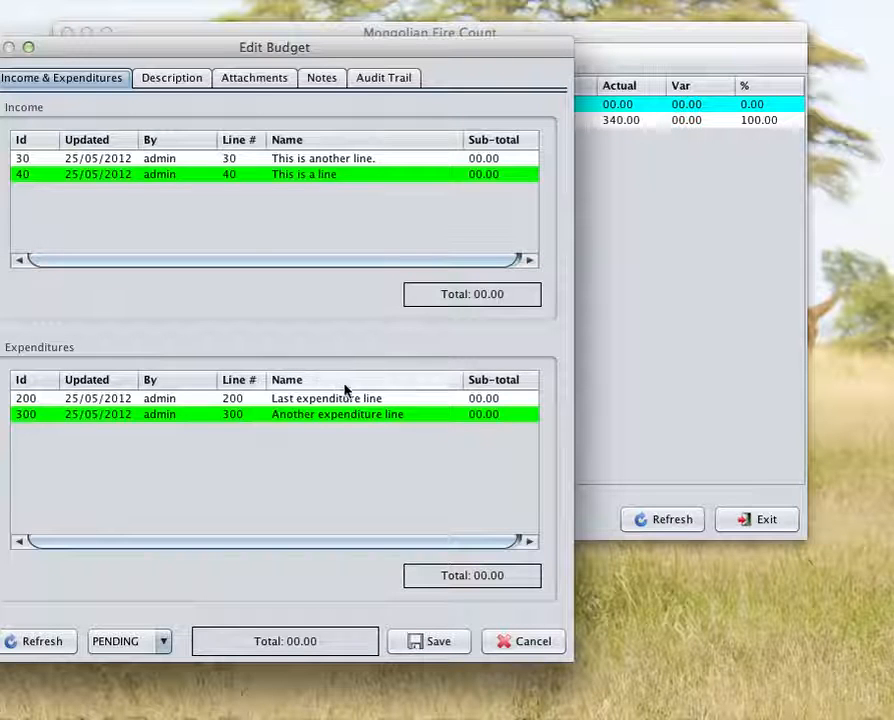
left_click_drag(155, 55, 420, 148)
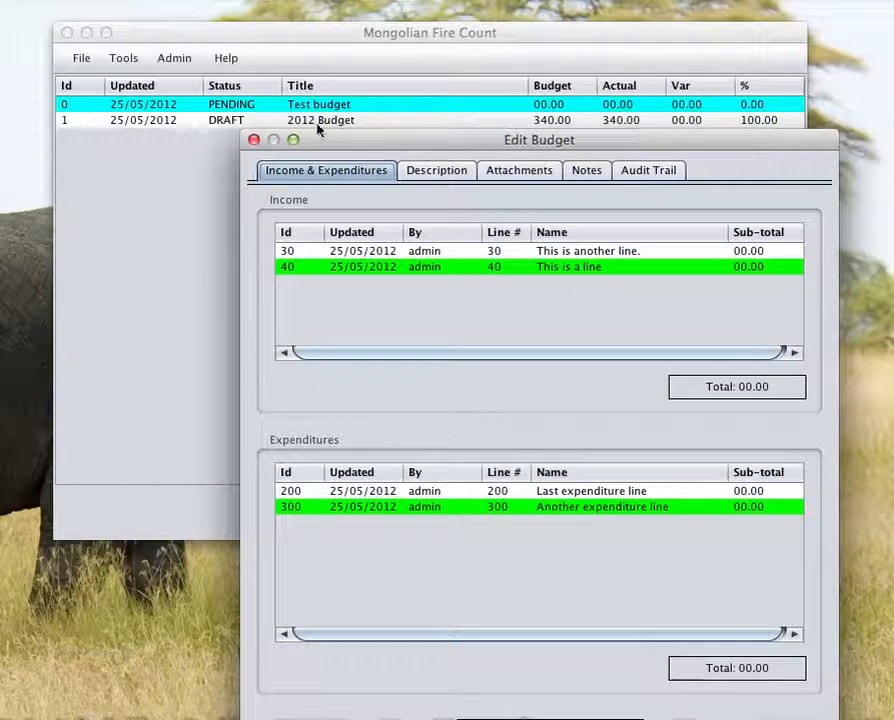
left_click_drag(444, 140, 427, 61)
mouse_move(338, 68)
left_mouse_down()
mouse_move(340, 114)
mouse_move(380, 128)
mouse_move(366, 122)
mouse_move(333, 59)
left_mouse_up()
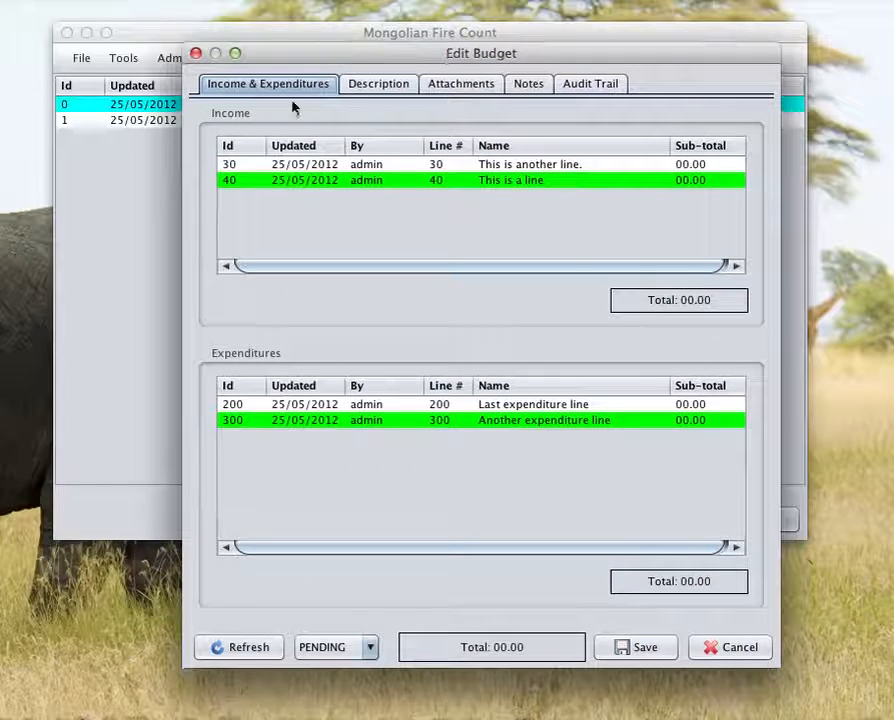
left_click(738, 649)
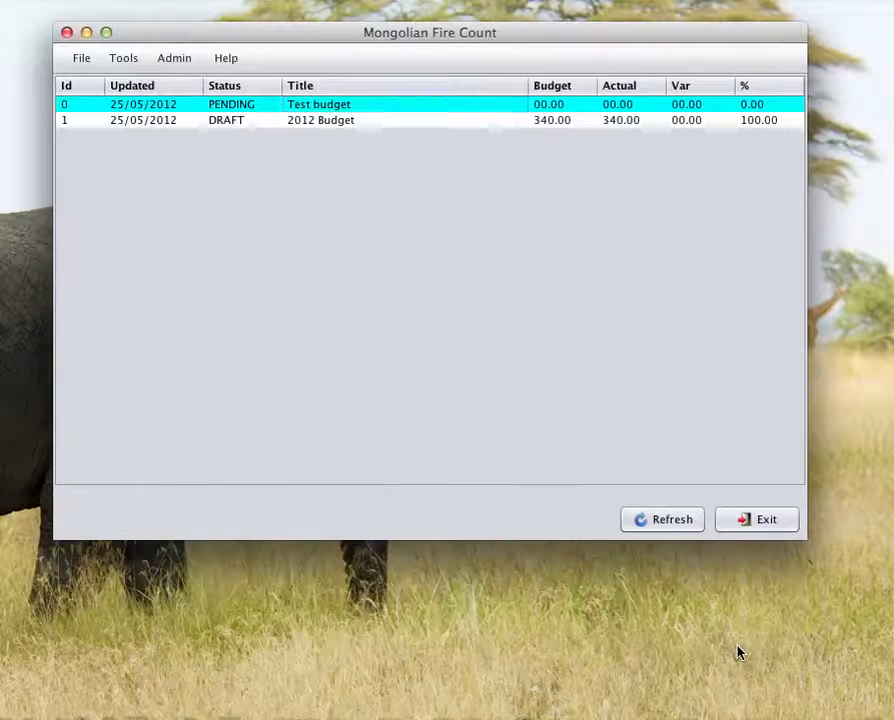
Step: Open the Test budget for modification through budget administration, delete the expenditure line "Another expenditure line", and save the budget
left_click(178, 60)
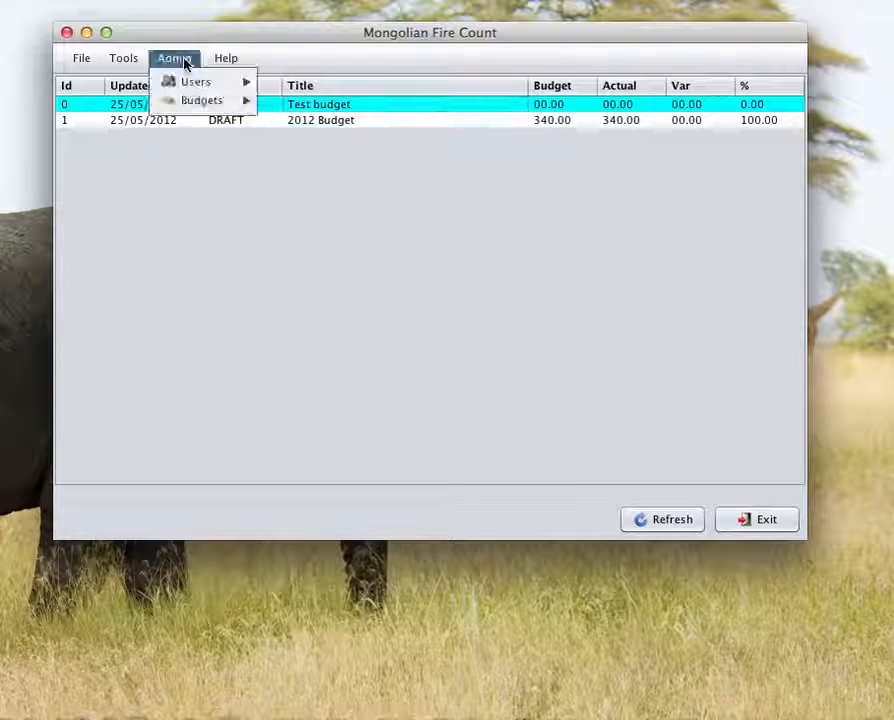
mouse_move(201, 101)
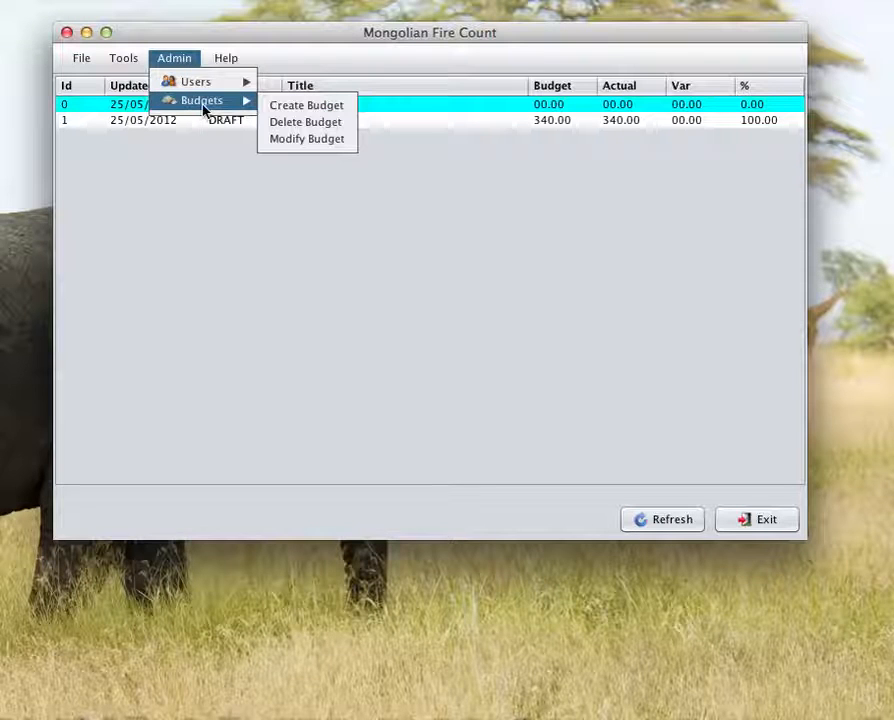
left_click(336, 142)
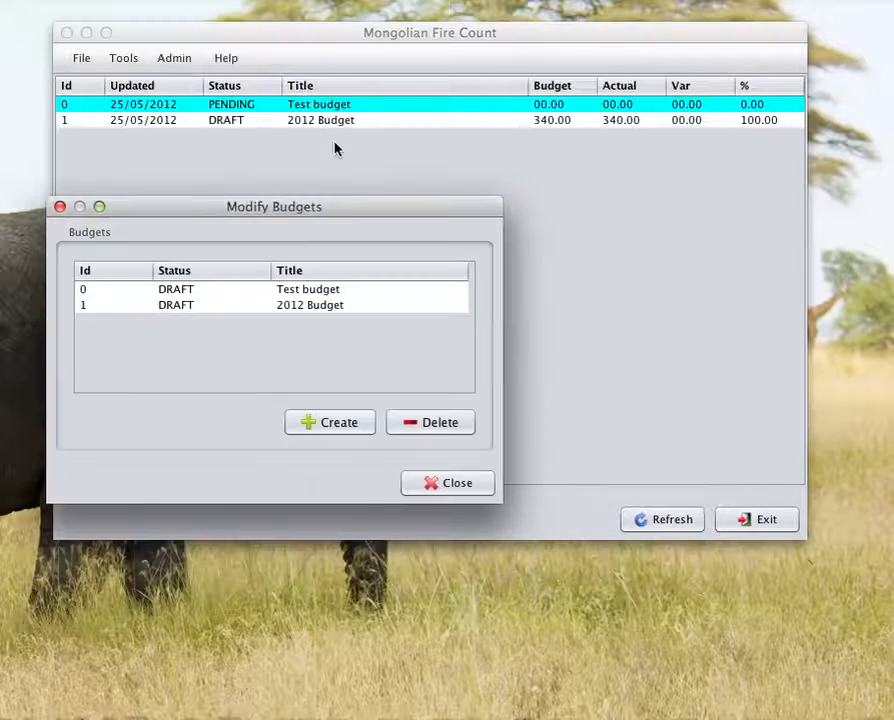
left_click(296, 291)
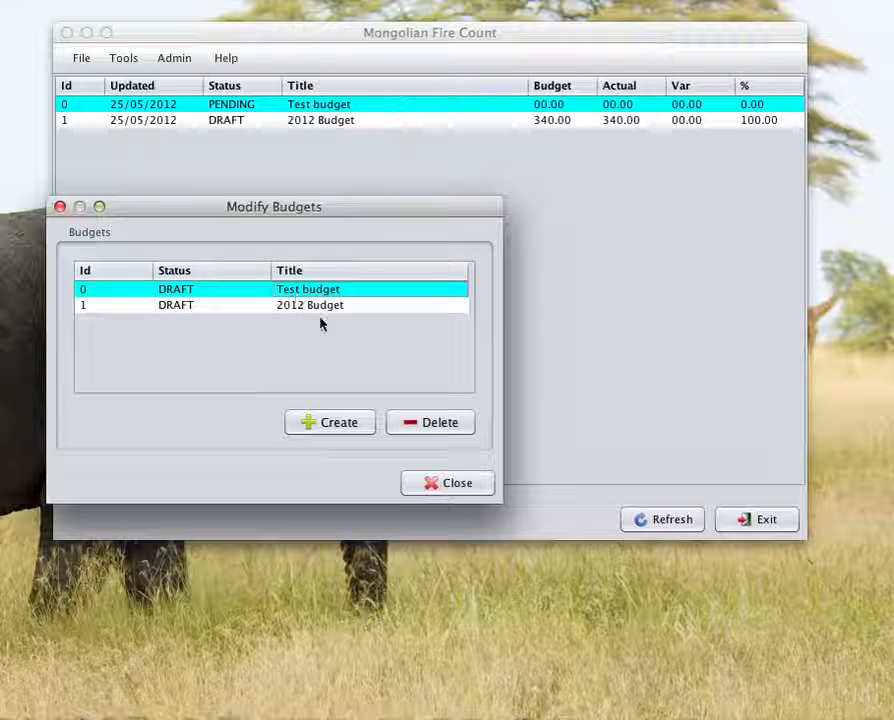
double_click(243, 292)
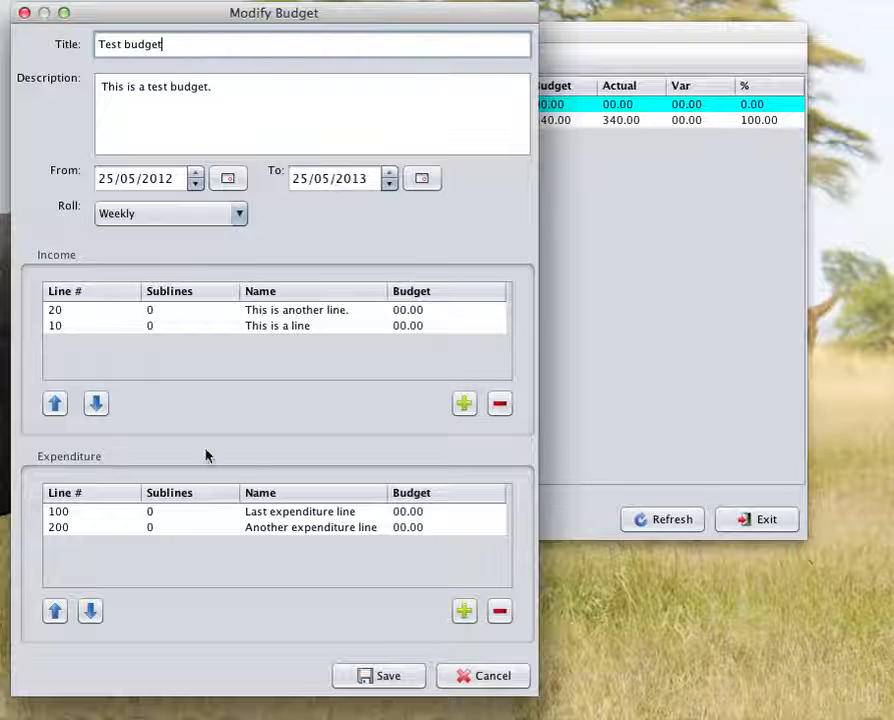
left_click(60, 530)
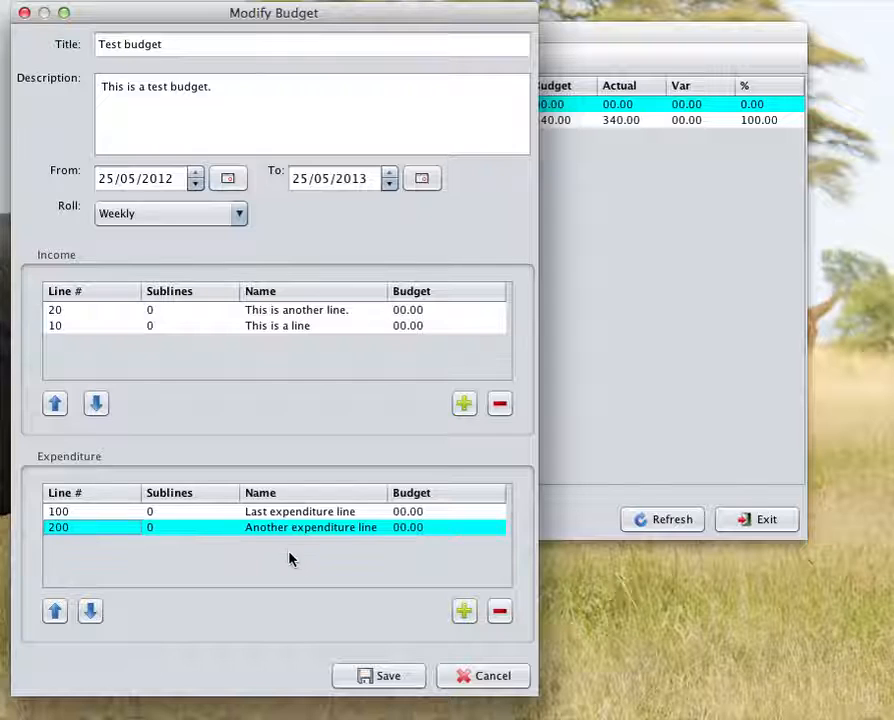
left_click(504, 616)
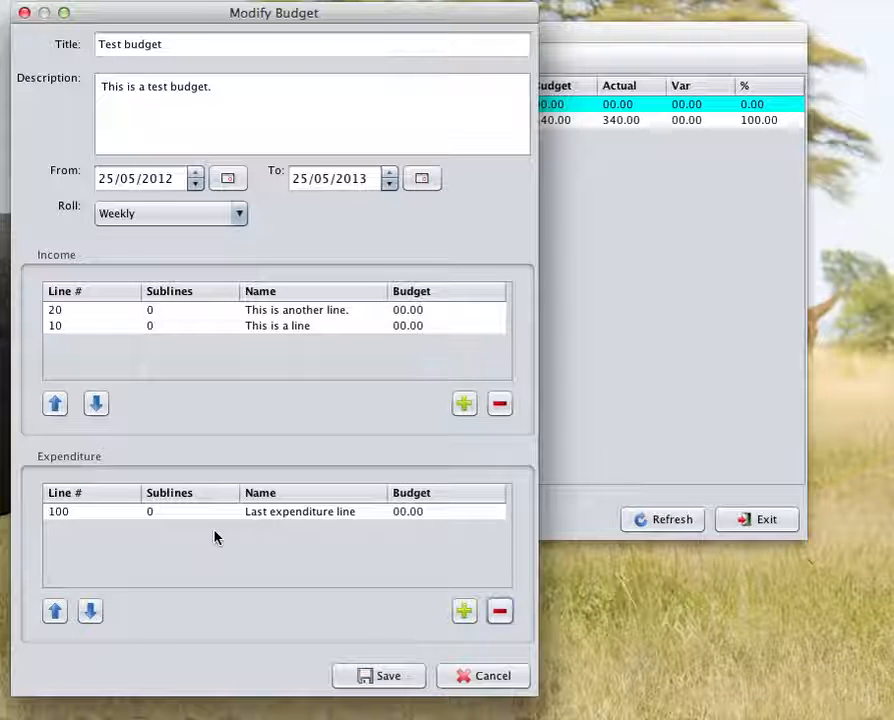
left_click(390, 678)
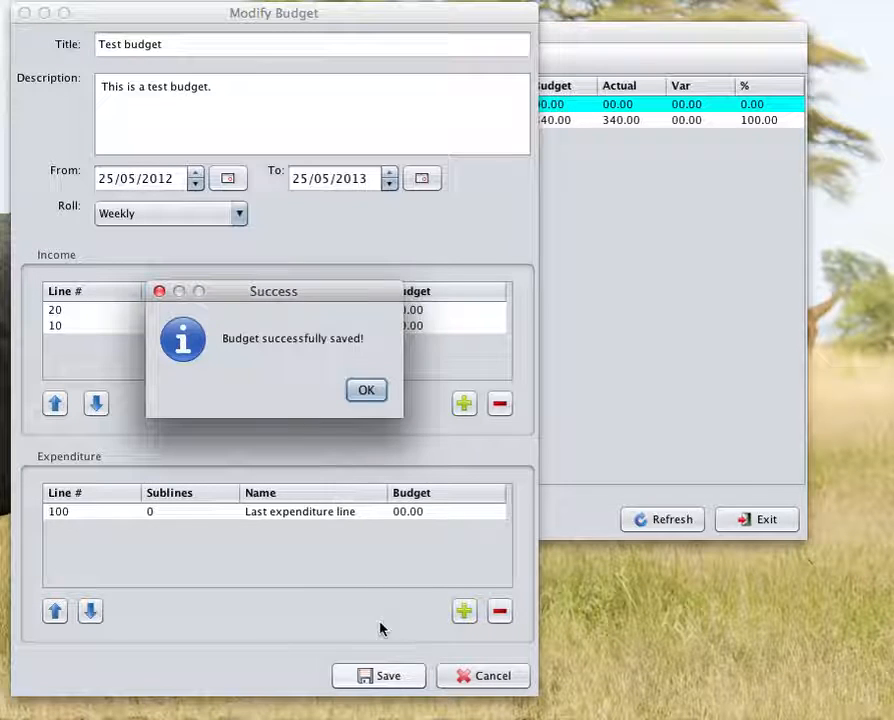
left_click(368, 393)
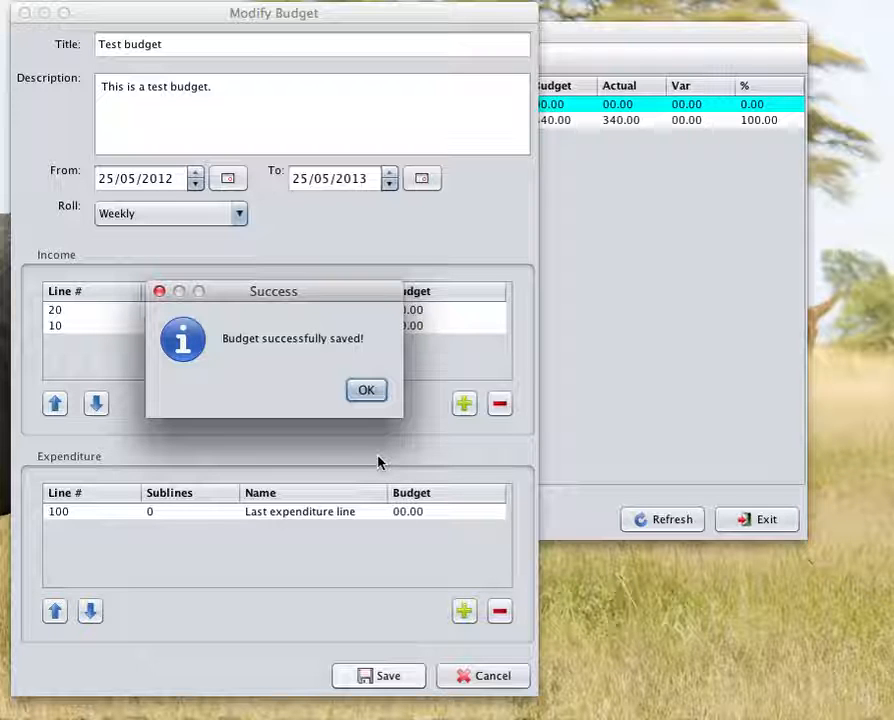
left_click(380, 392)
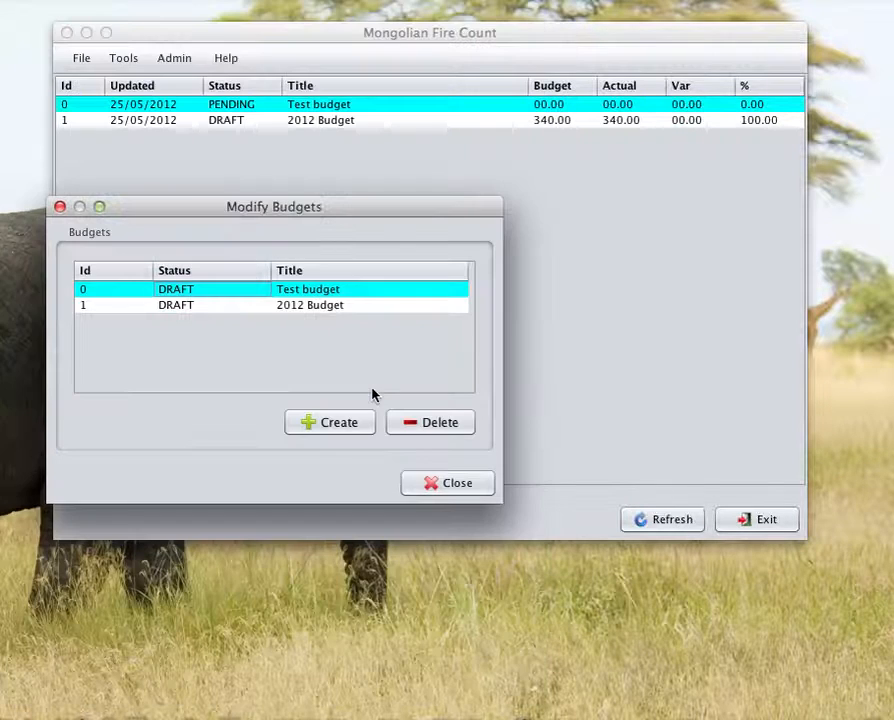
Step: Reopen the Test budget for modification, delete the income line "This is another line.", and save the budget
double_click(231, 298)
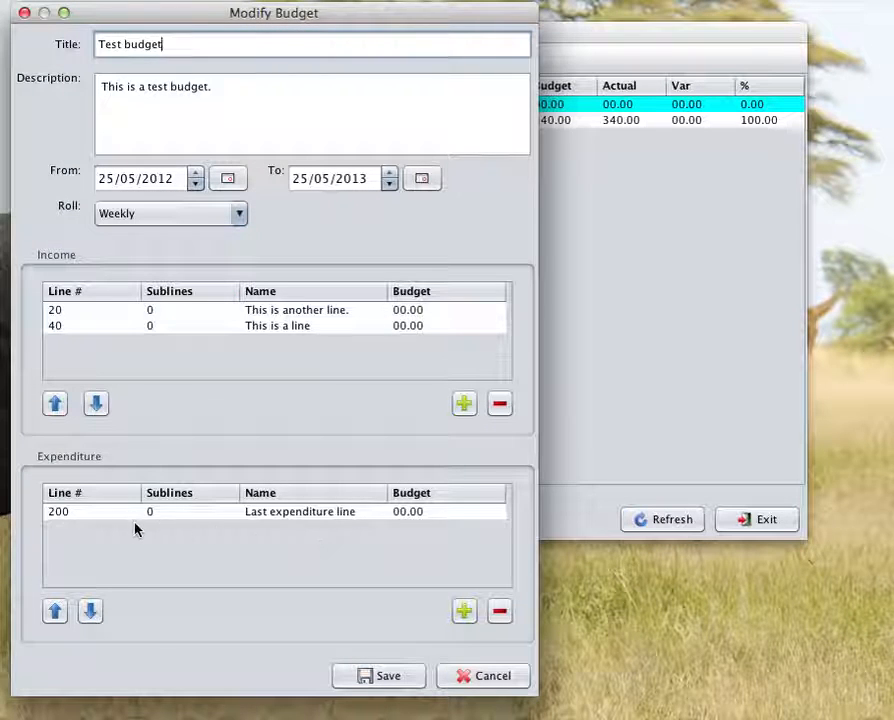
left_click(58, 313)
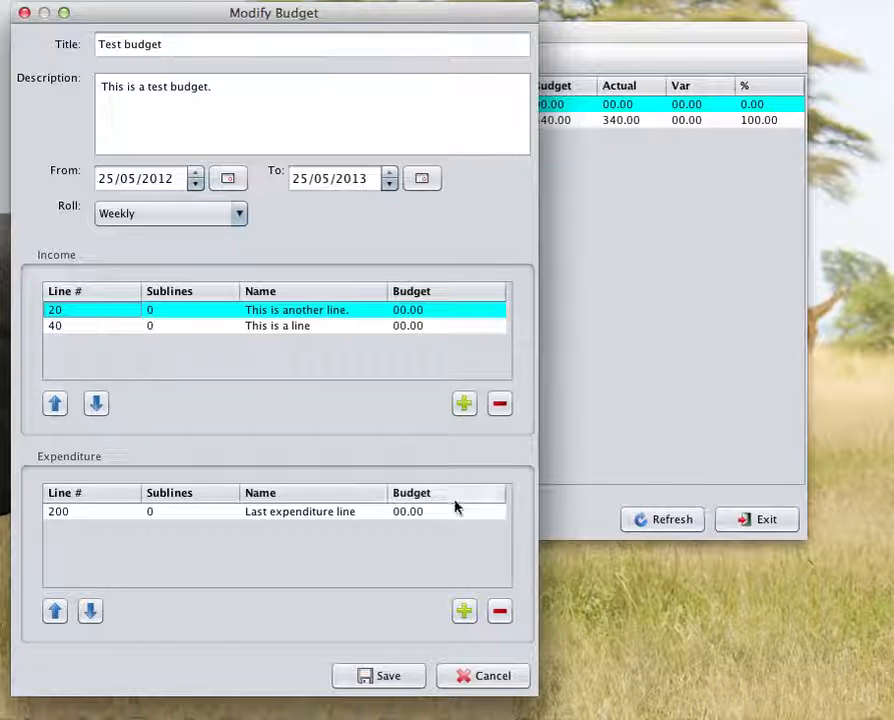
left_click(500, 404)
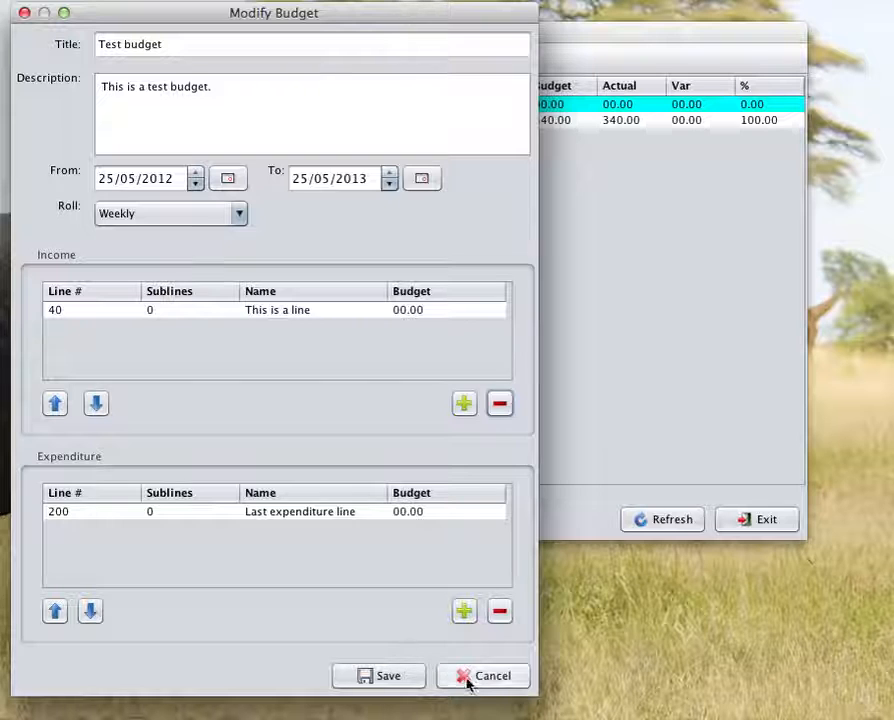
left_click(408, 680)
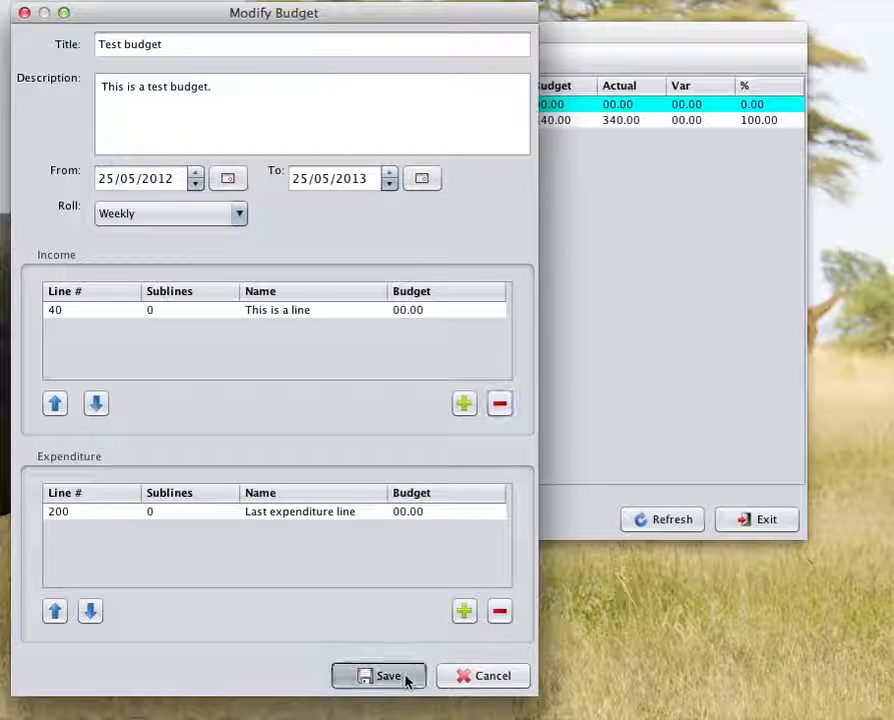
left_click(378, 395)
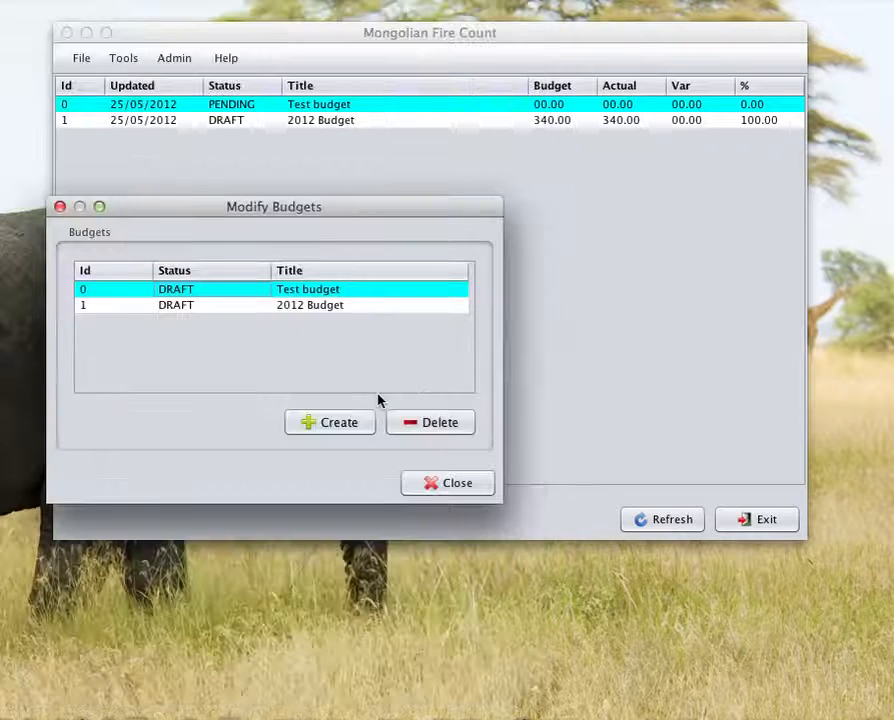
Step: Reopen the Test budget to check its remaining income and expenditure lines, and save it again
double_click(213, 296)
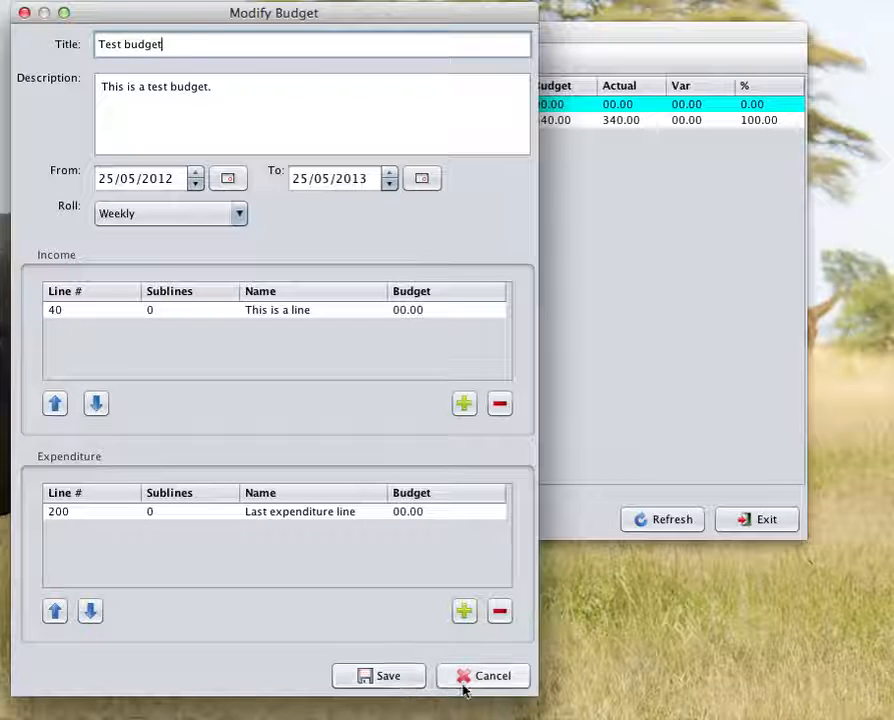
left_click(401, 683)
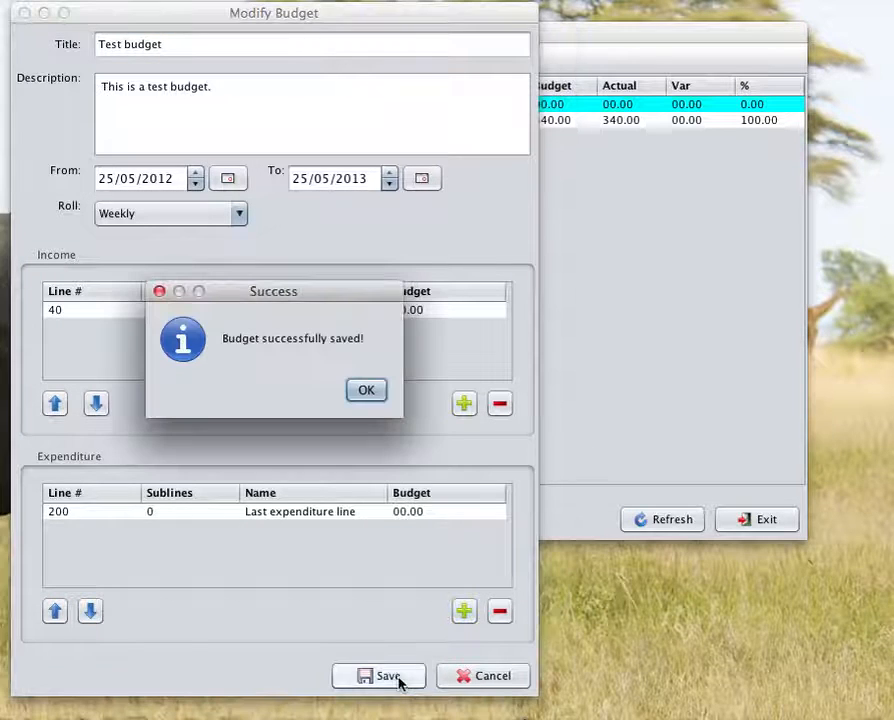
left_click(368, 396)
Step: Try to delete the Afternoon service subline from the Offerings income line of the 2012 Budget
left_click(298, 306)
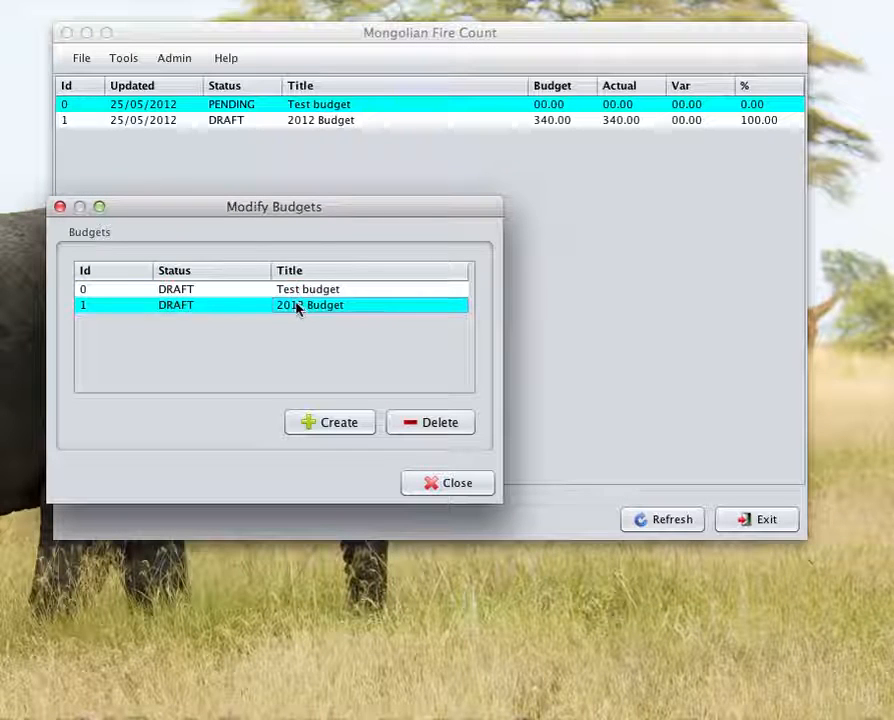
double_click(231, 310)
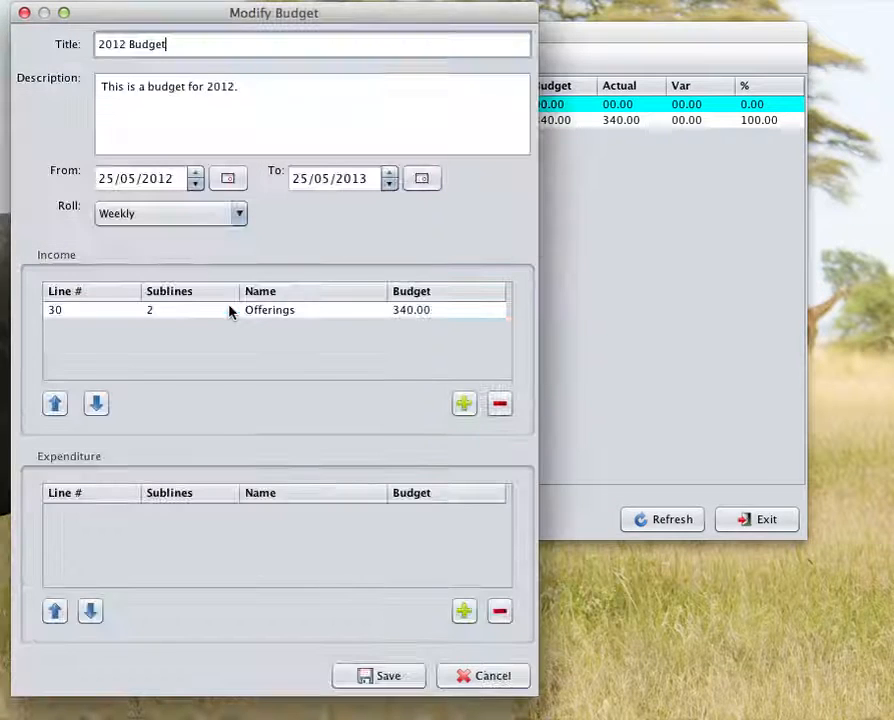
double_click(174, 320)
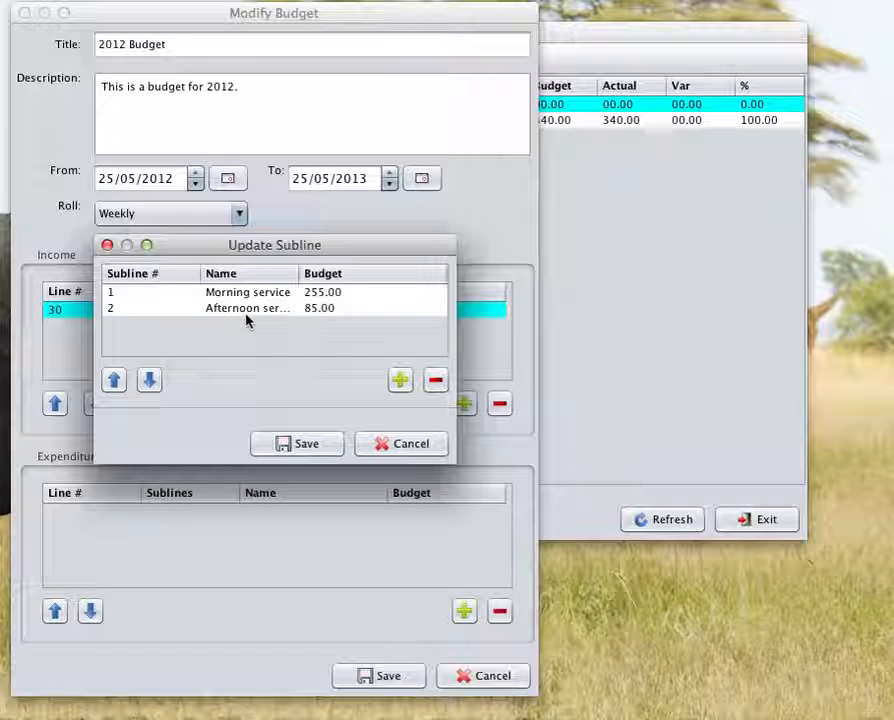
left_click_drag(299, 274, 350, 275)
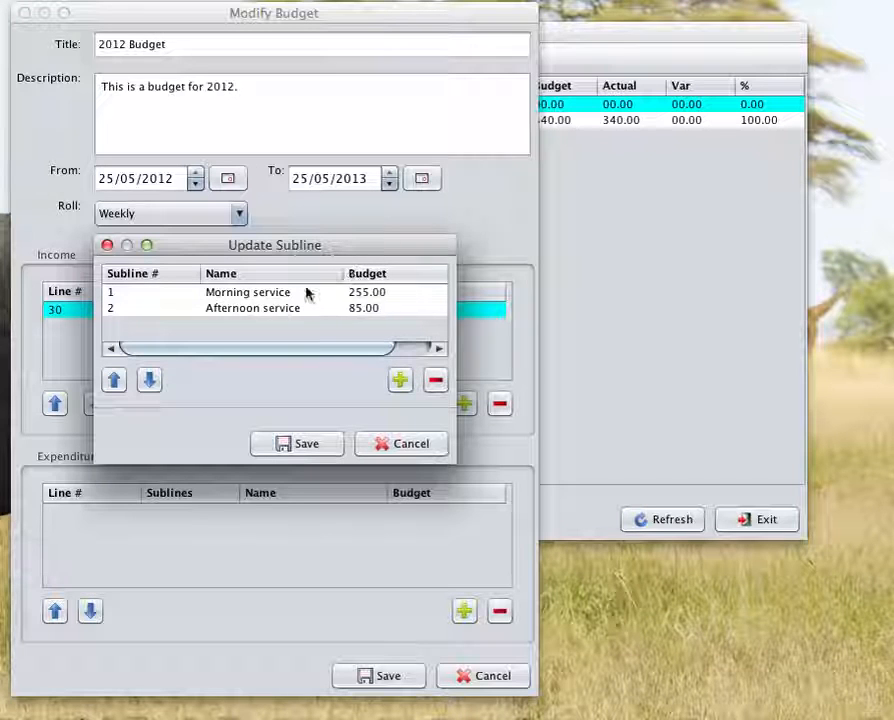
left_click(260, 310)
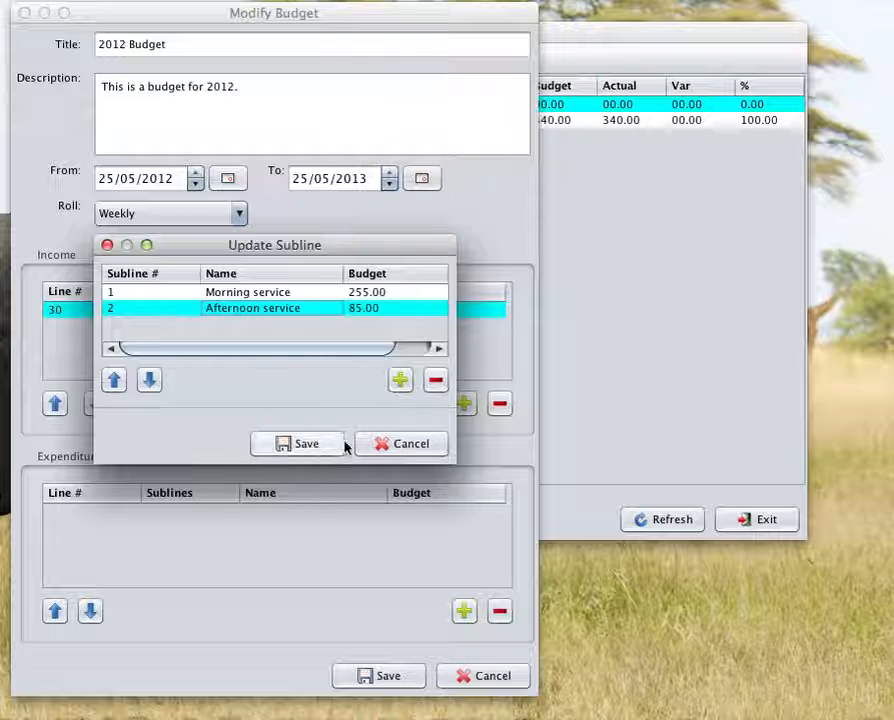
left_click(436, 382)
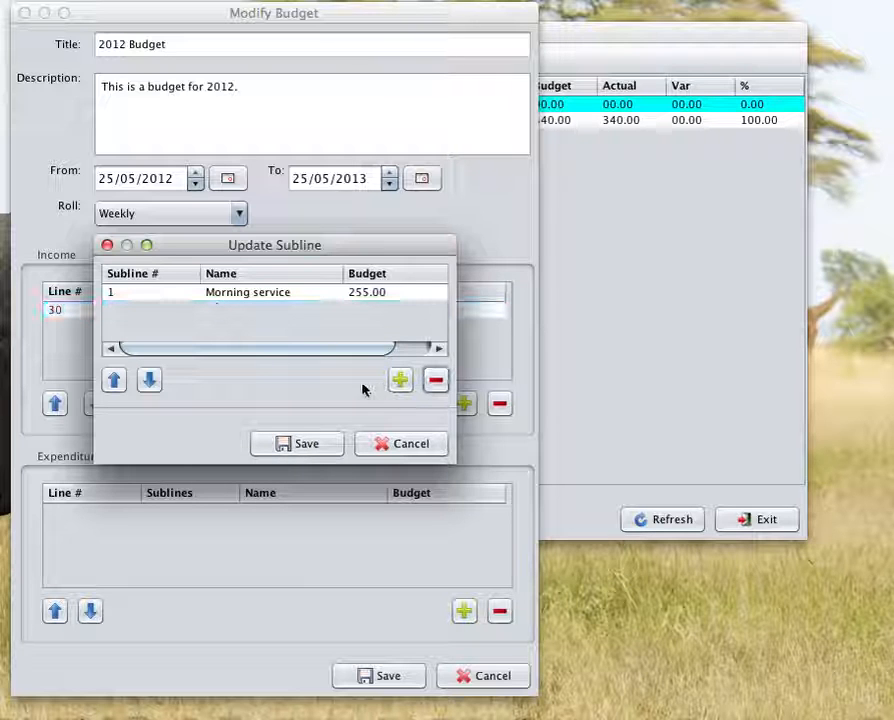
mouse_move(335, 251)
left_mouse_down()
mouse_move(218, 333)
mouse_move(368, 268)
mouse_move(325, 259)
left_mouse_up()
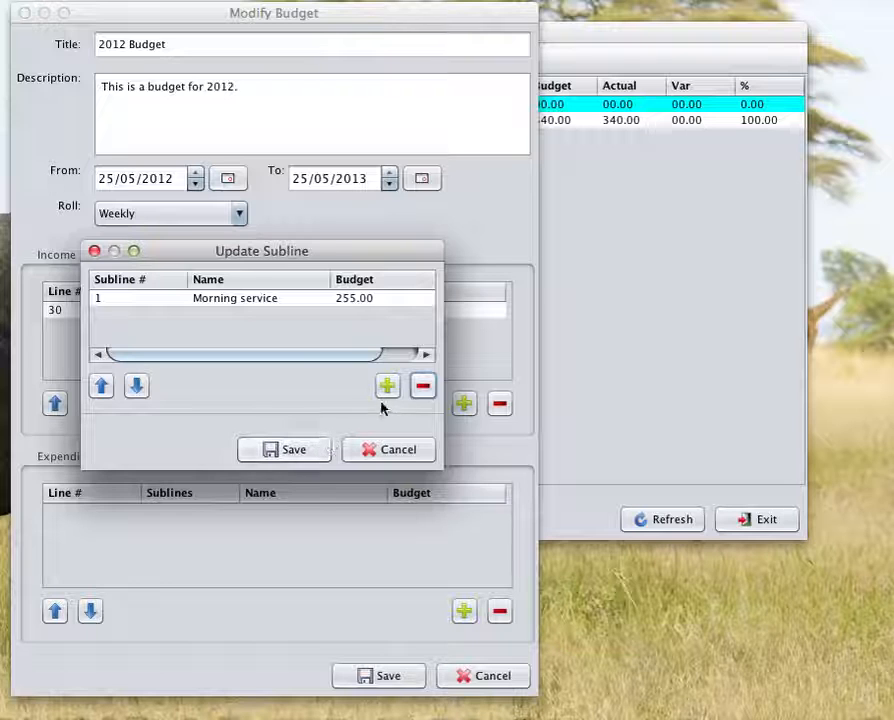
left_click(308, 456)
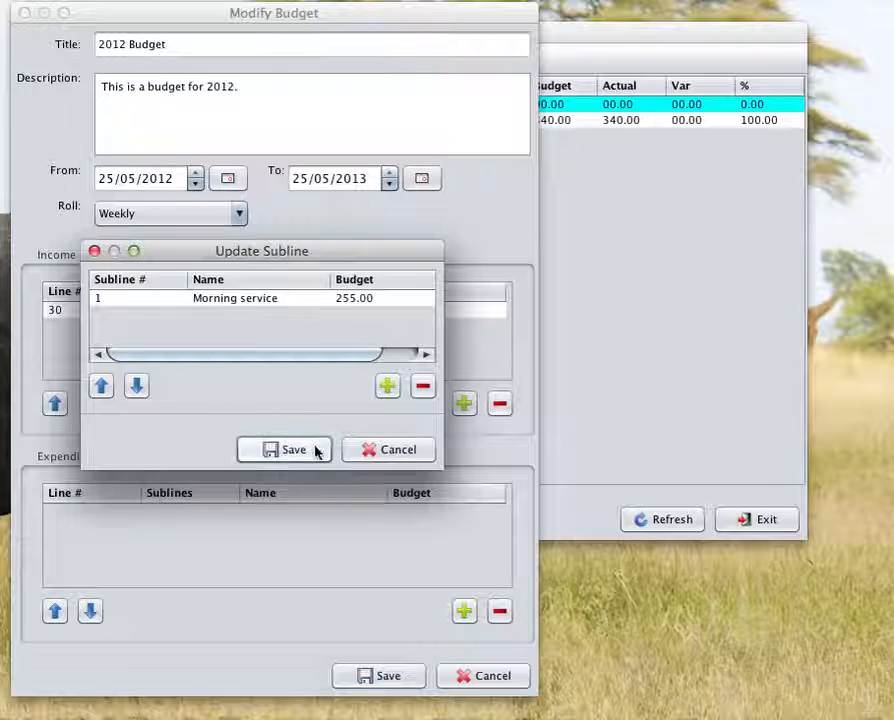
left_click(302, 451)
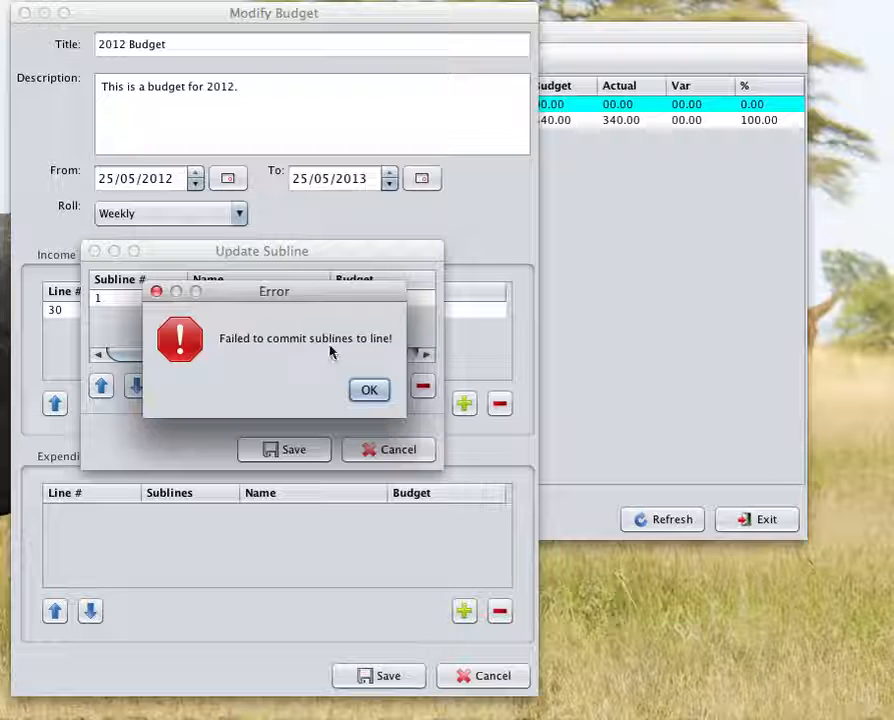
left_click(388, 396)
left_click(412, 451)
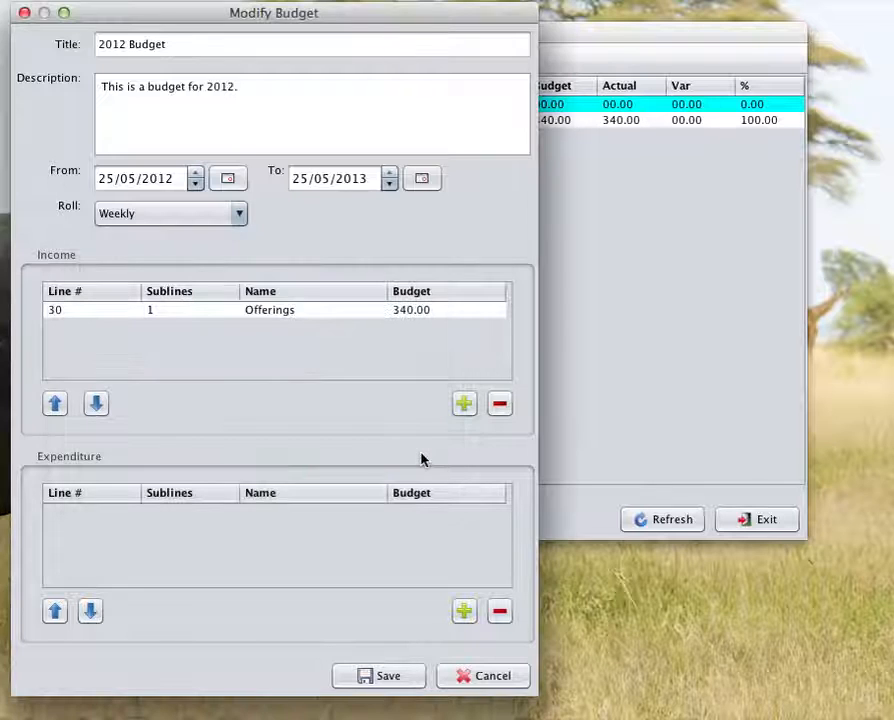
Step: Try to save the modified 2012 Budget, and close its modification form
left_click(410, 678)
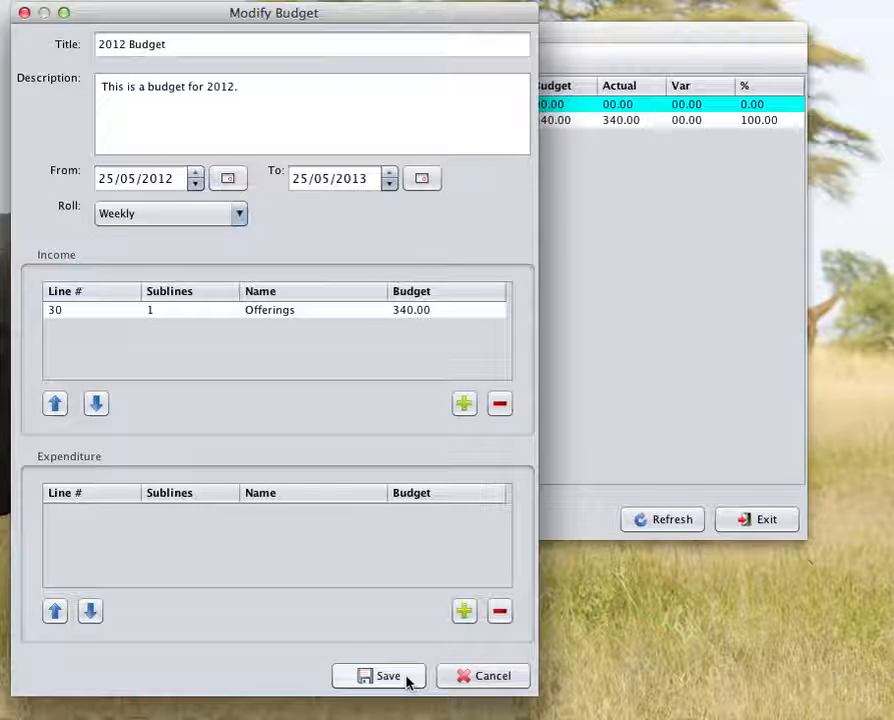
left_click(366, 391)
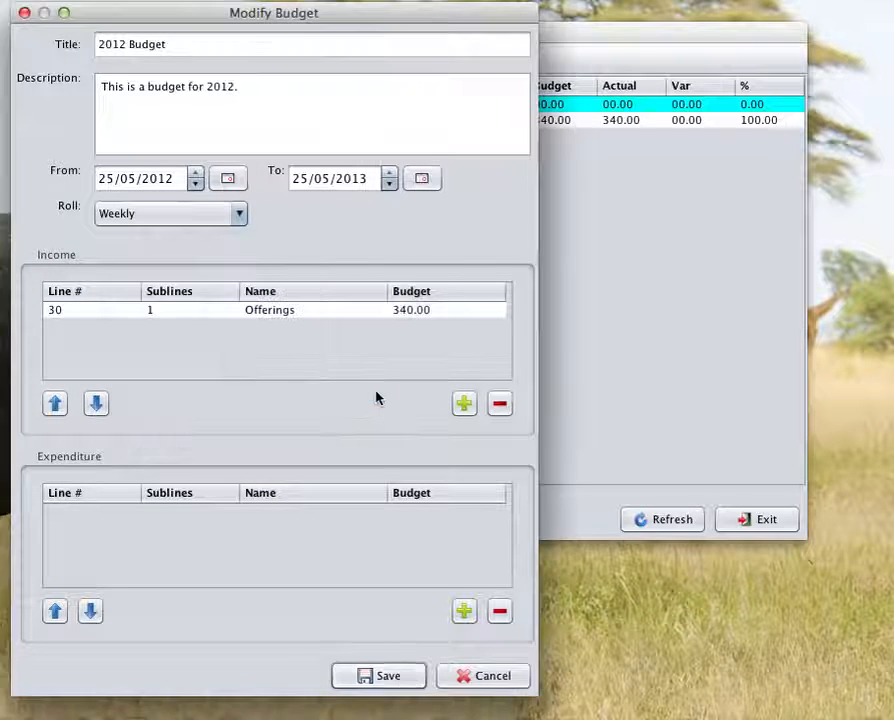
left_click(492, 677)
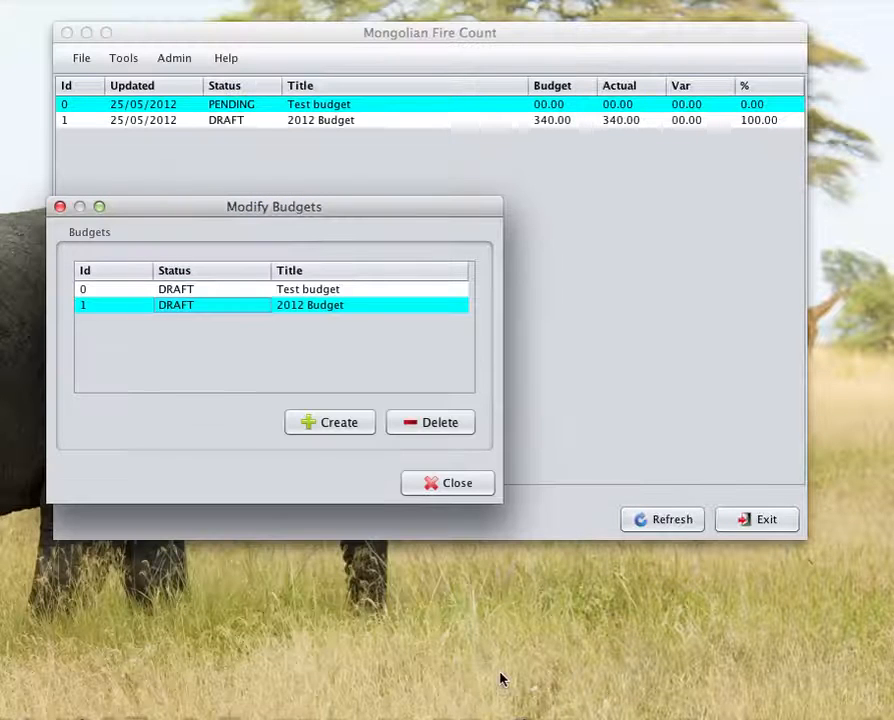
Step: Reopen the 2012 Budget for modification and check the remaining sublines of its Offerings income line
double_click(289, 313)
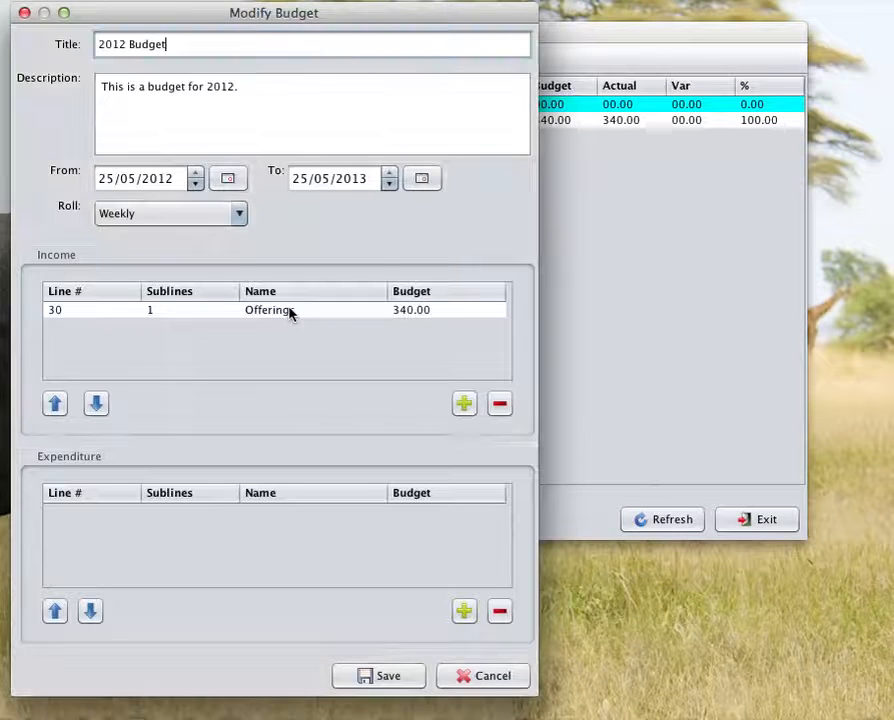
double_click(201, 317)
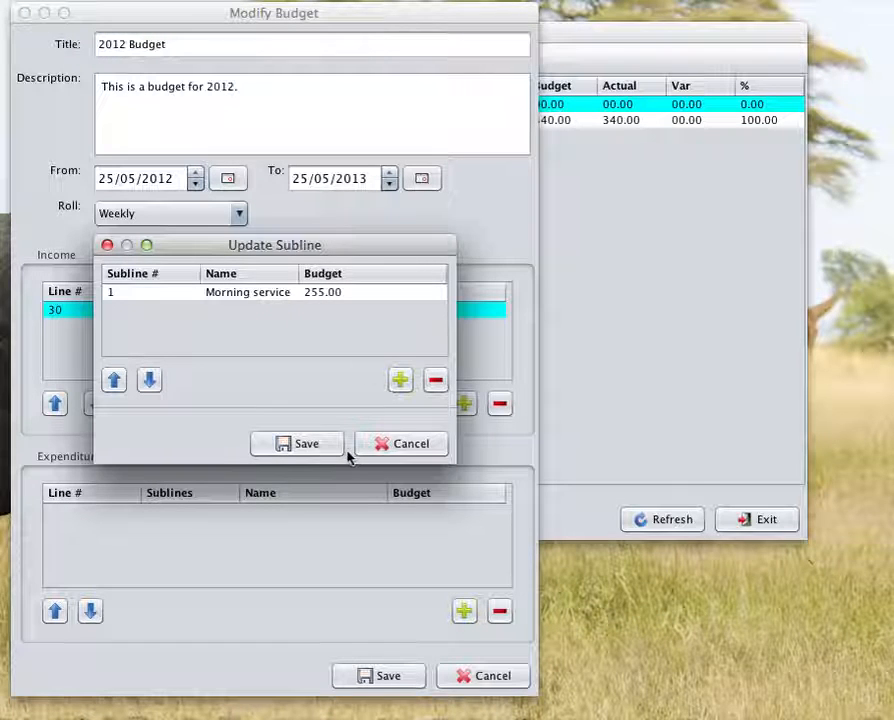
left_click_drag(289, 253, 518, 337)
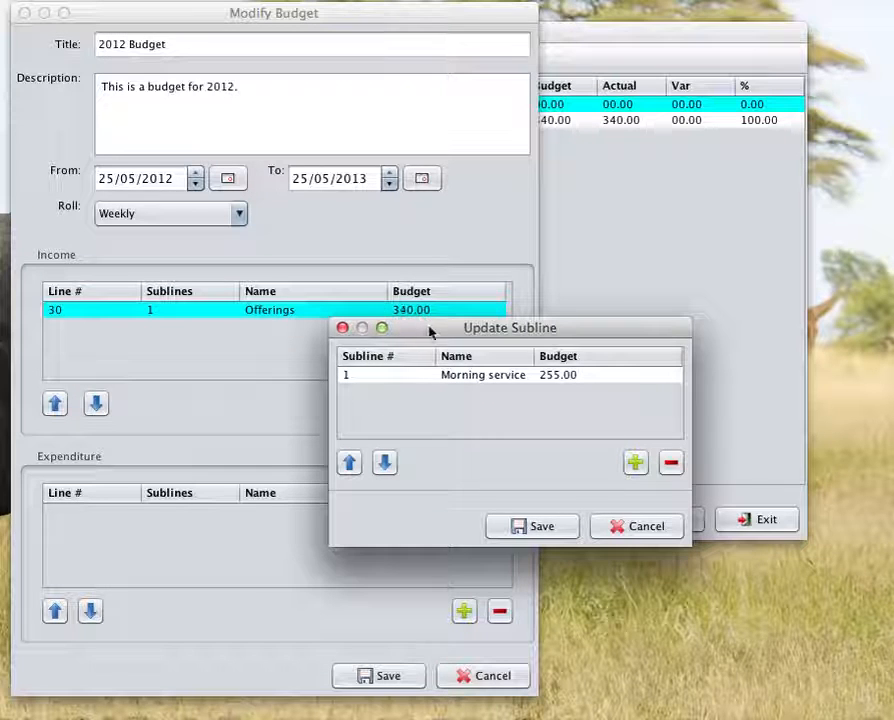
left_click(648, 530)
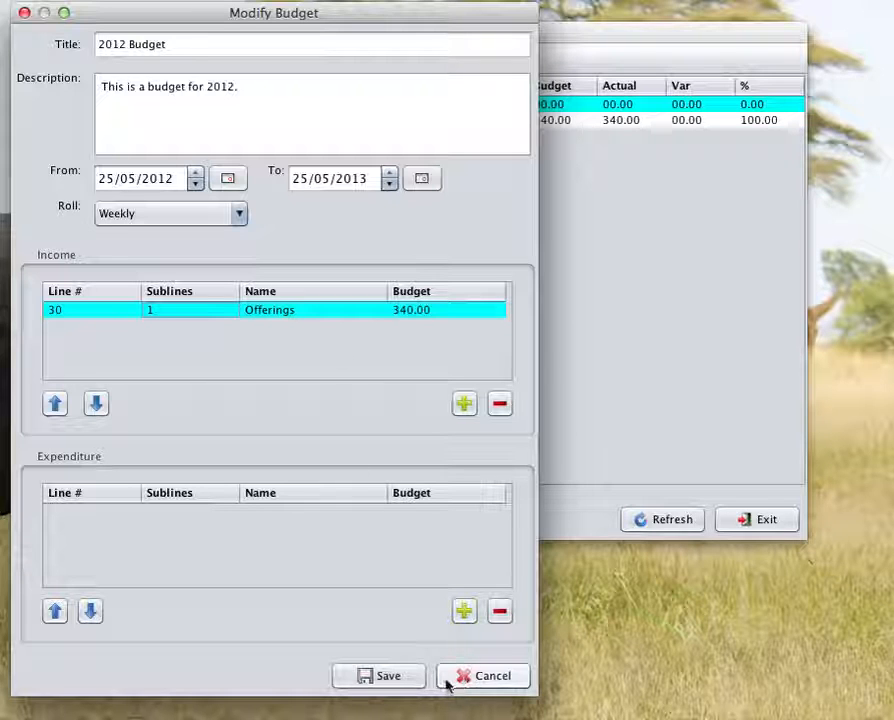
Step: Save the 2012 Budget and close the list of budgets to modify
left_click(410, 678)
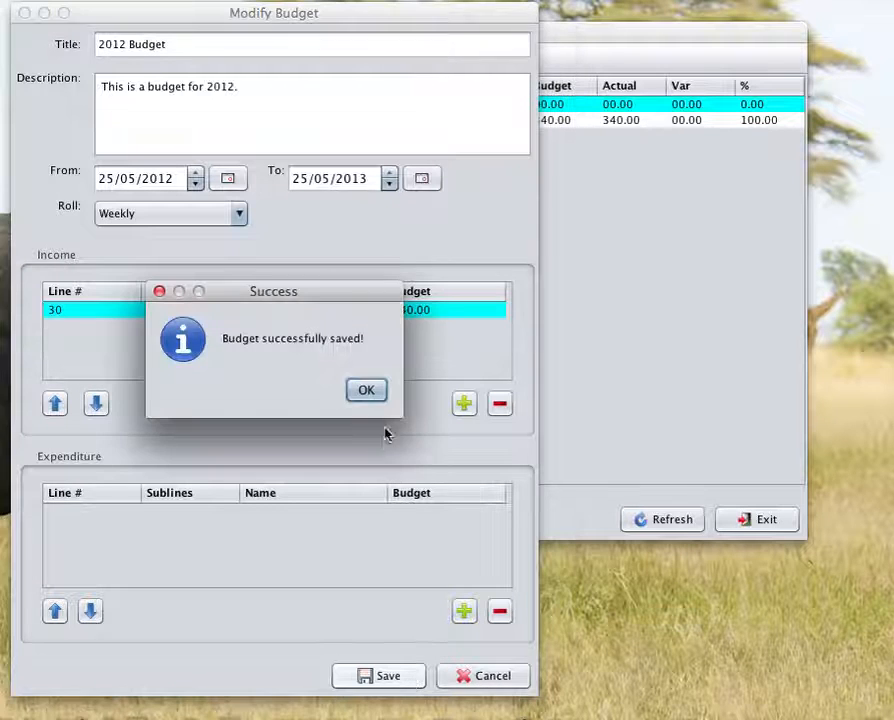
left_click(368, 392)
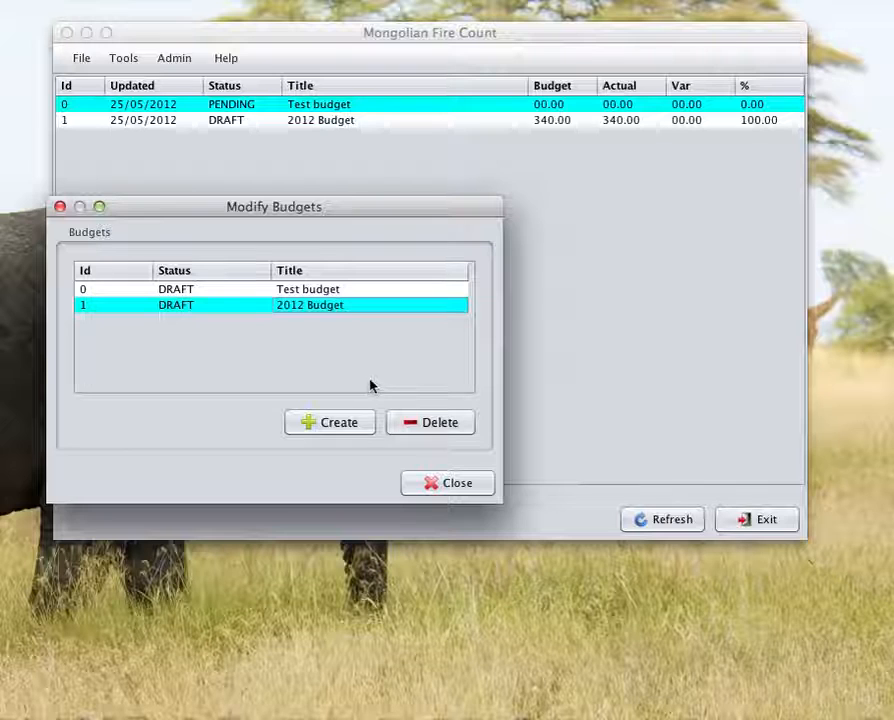
left_click(451, 485)
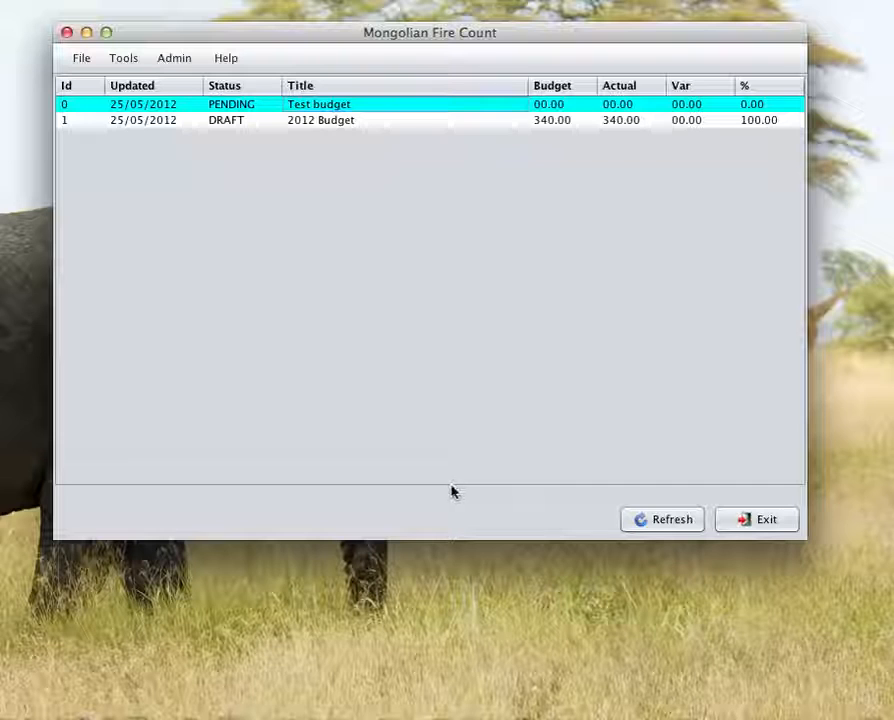
Step: Delete the 2012 Budget through budget administration and refresh the main budget overview
left_click(182, 62)
mouse_move(200, 102)
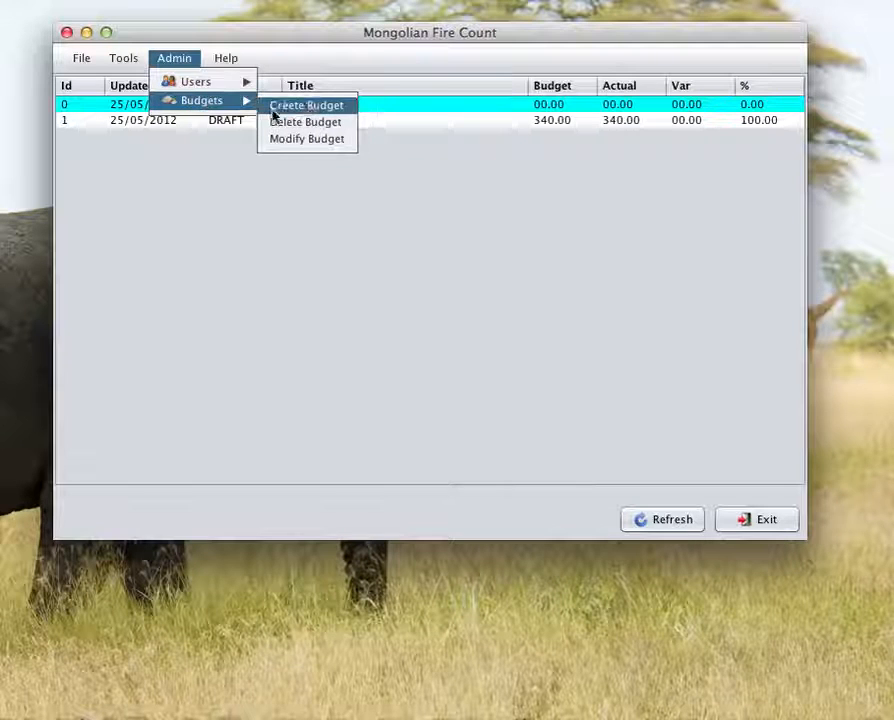
left_click(307, 123)
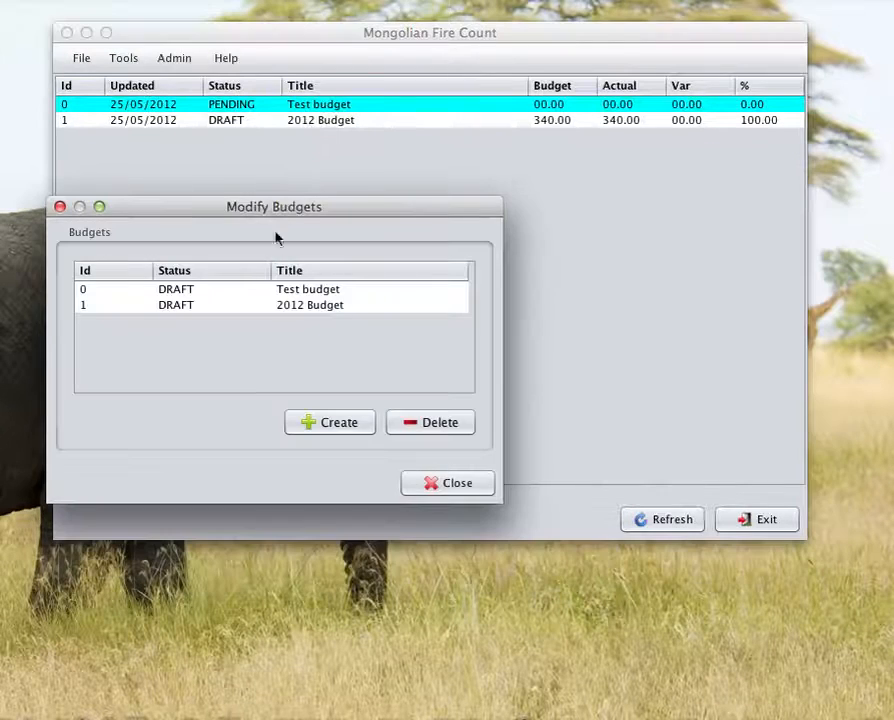
left_click(183, 309)
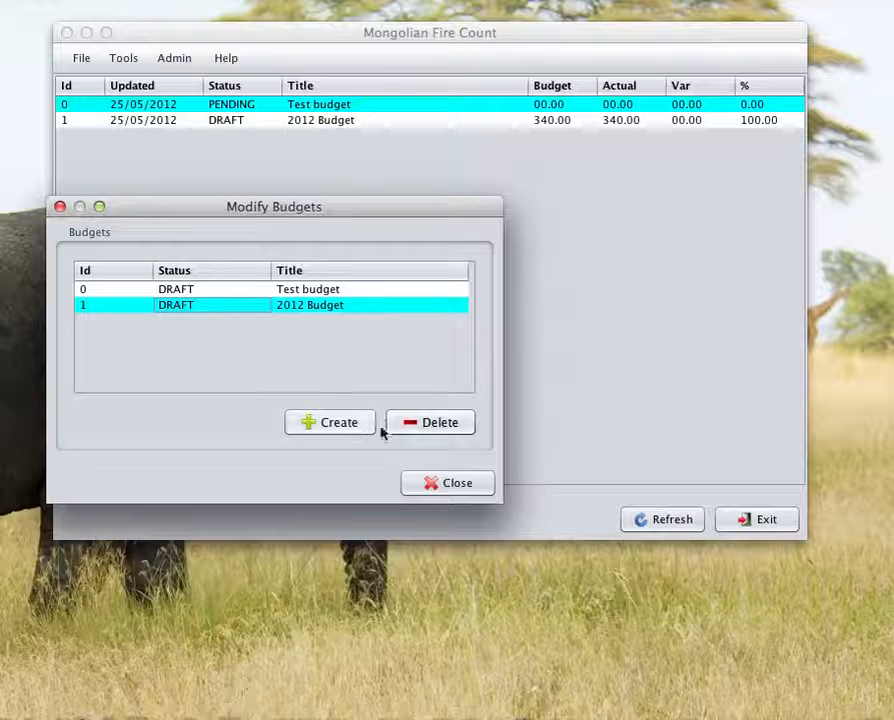
left_click(437, 428)
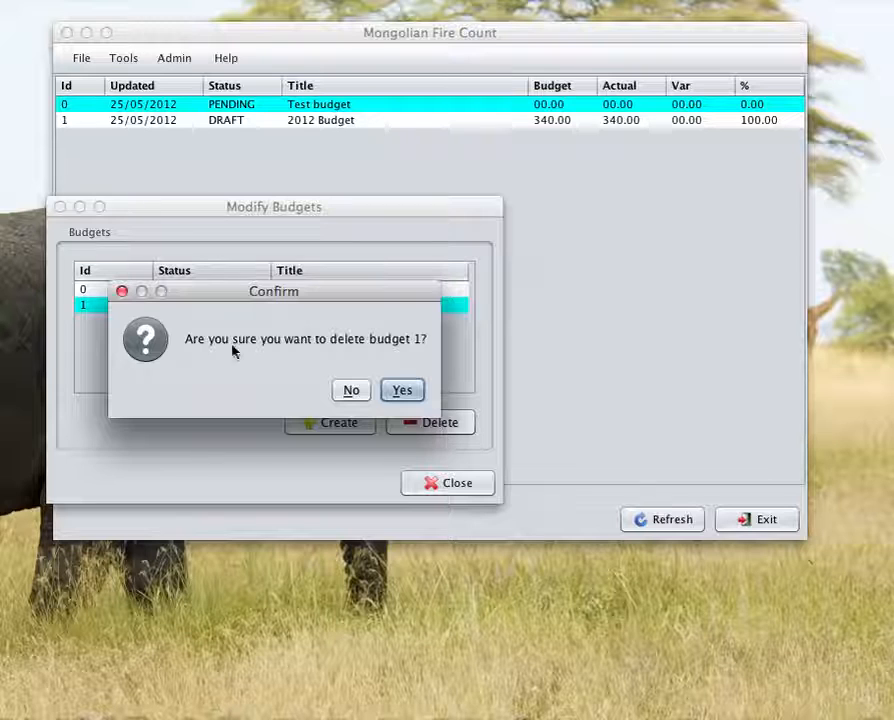
left_click(405, 392)
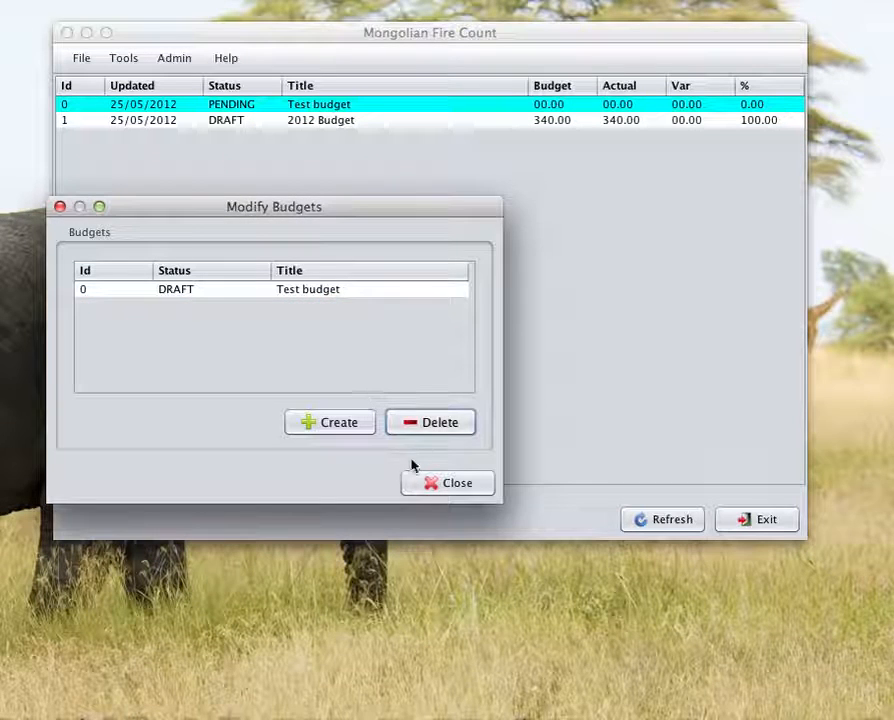
left_click(449, 483)
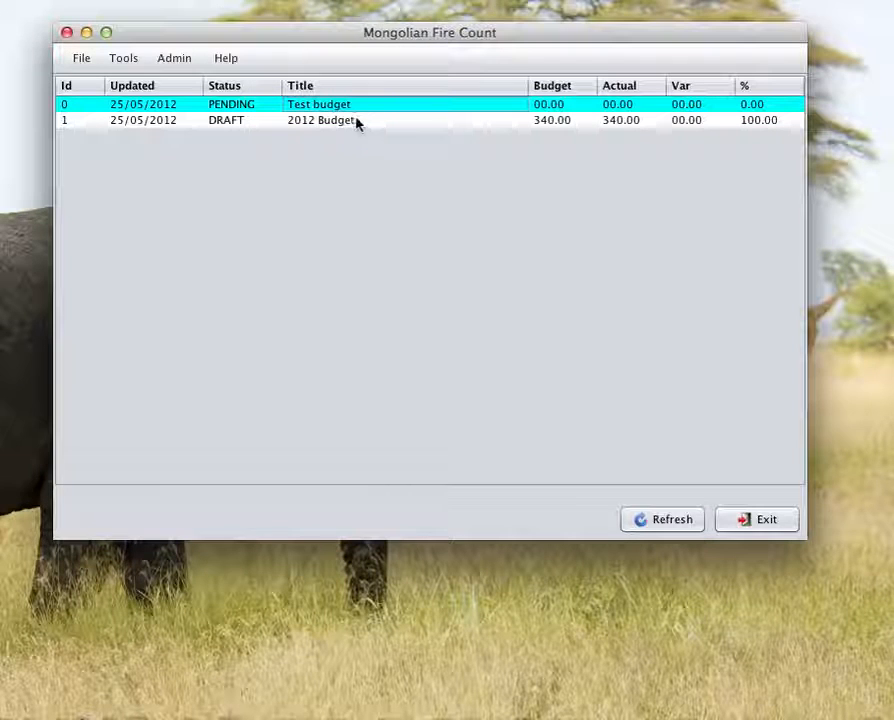
left_click(683, 527)
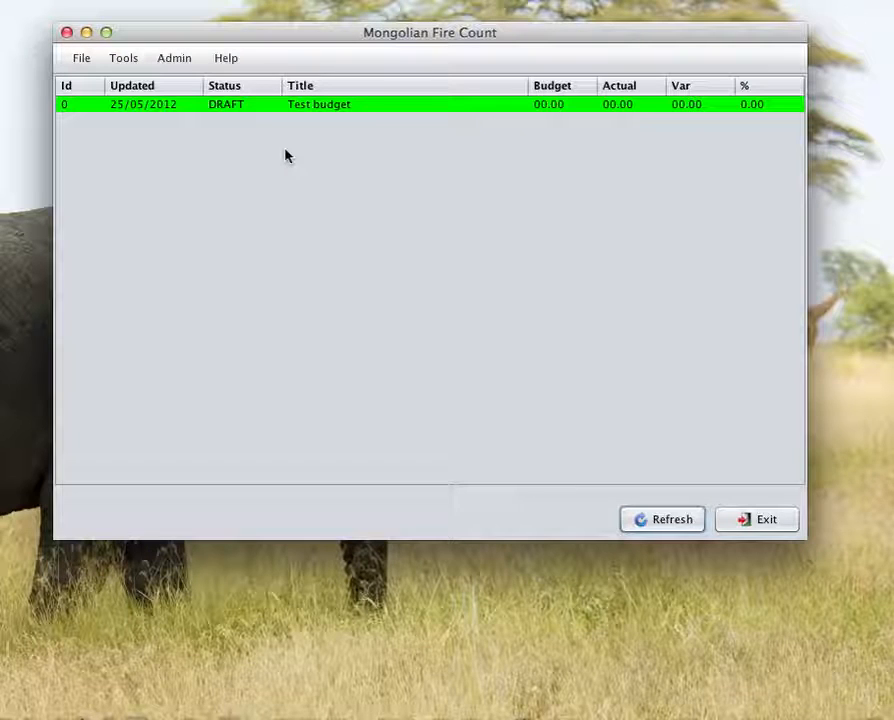
left_click(81, 58)
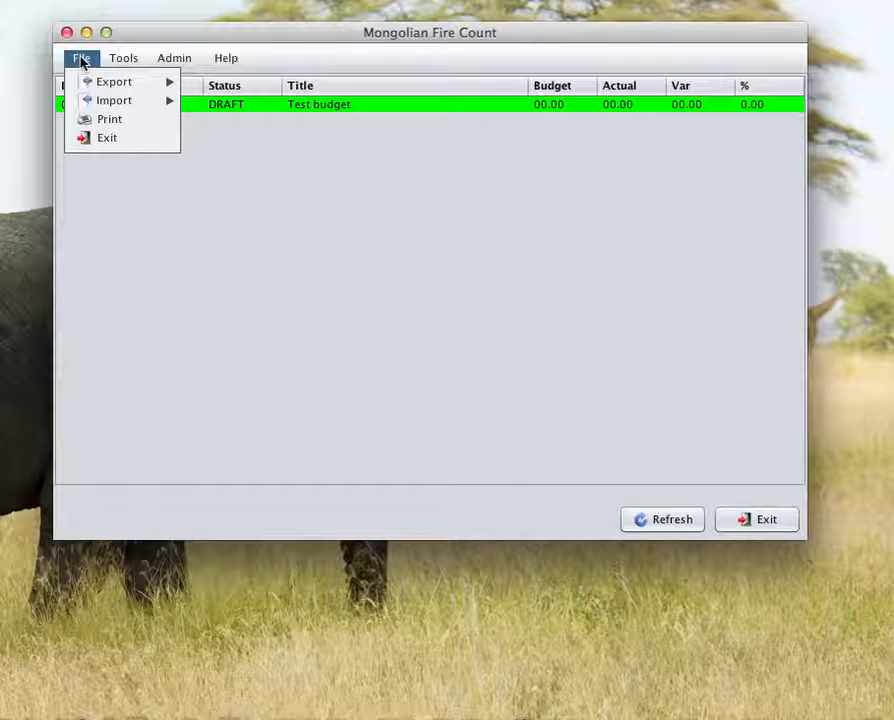
mouse_move(124, 60)
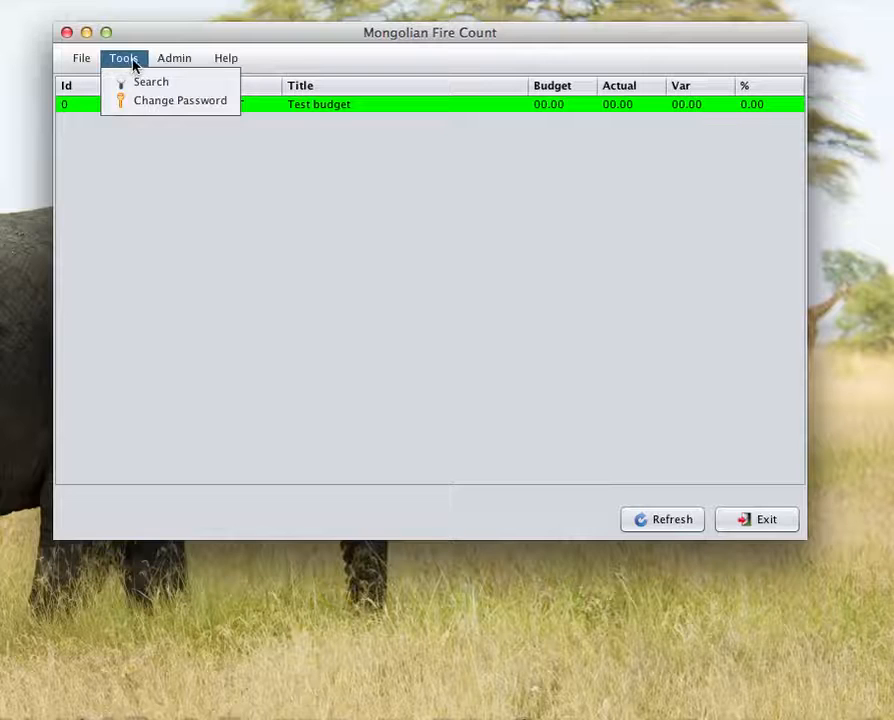
mouse_move(175, 58)
mouse_move(197, 82)
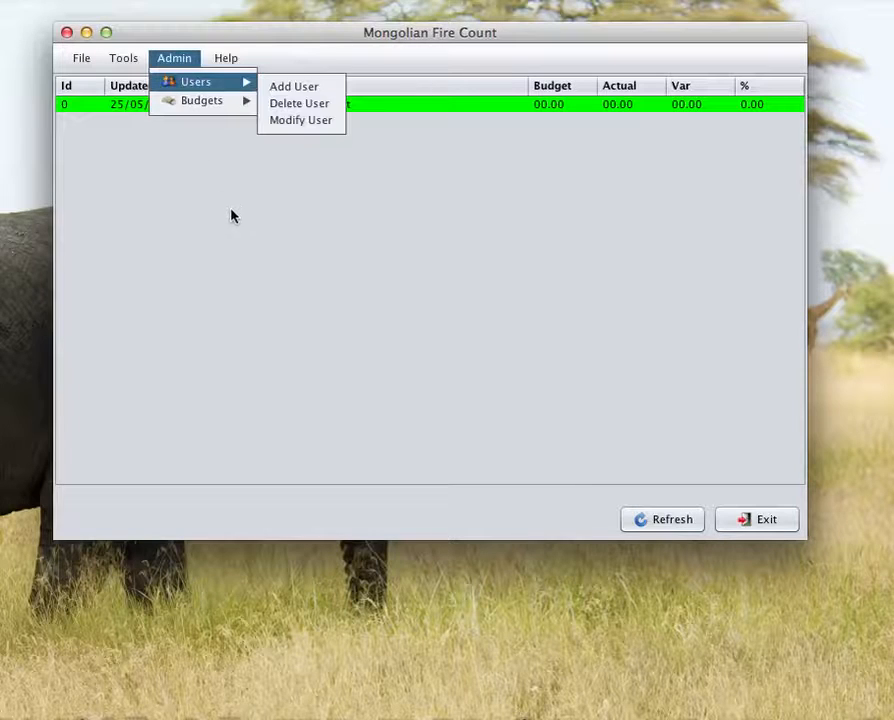
mouse_move(226, 58)
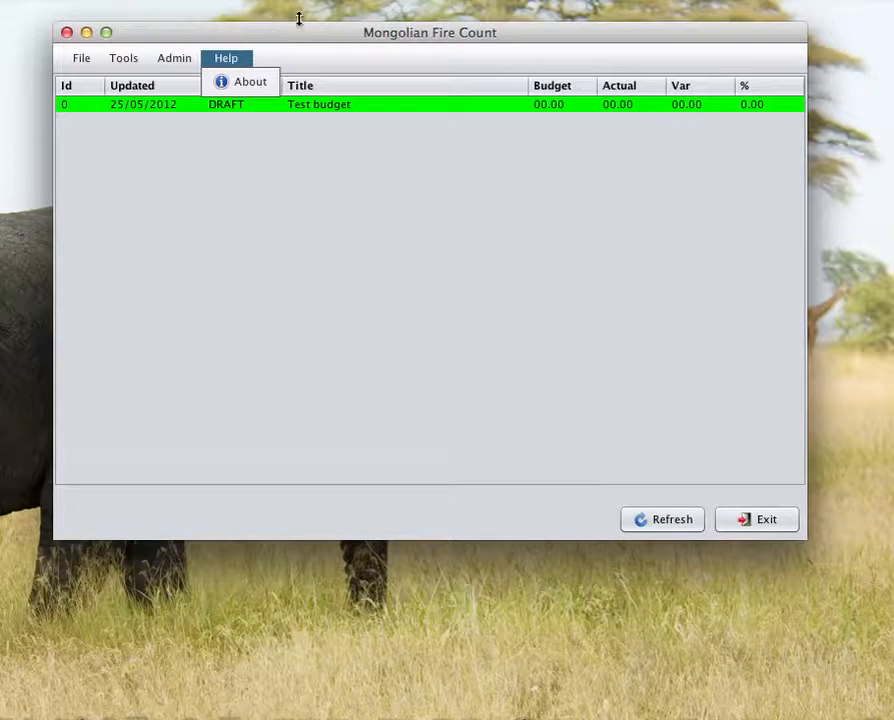